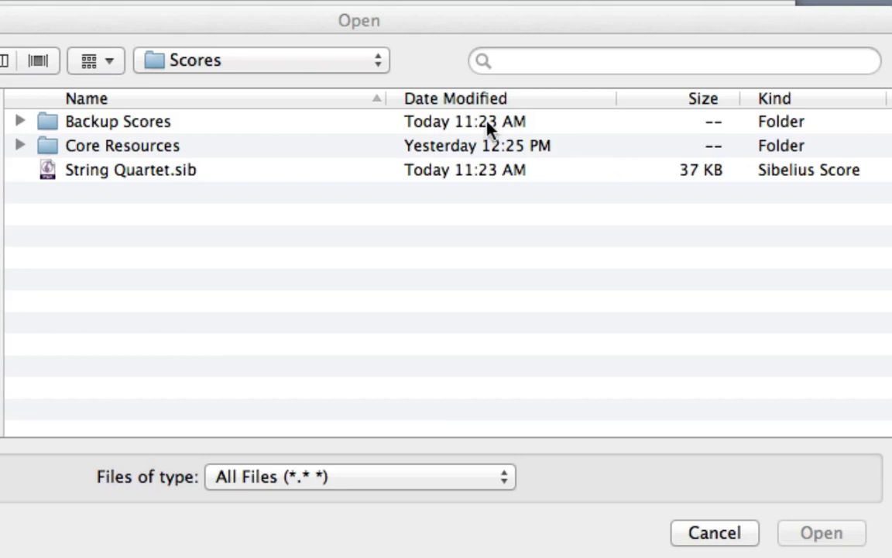
Open the score Beethoven2.sib from the Lesson 2 folder inside Core Resources.
click(171, 151)
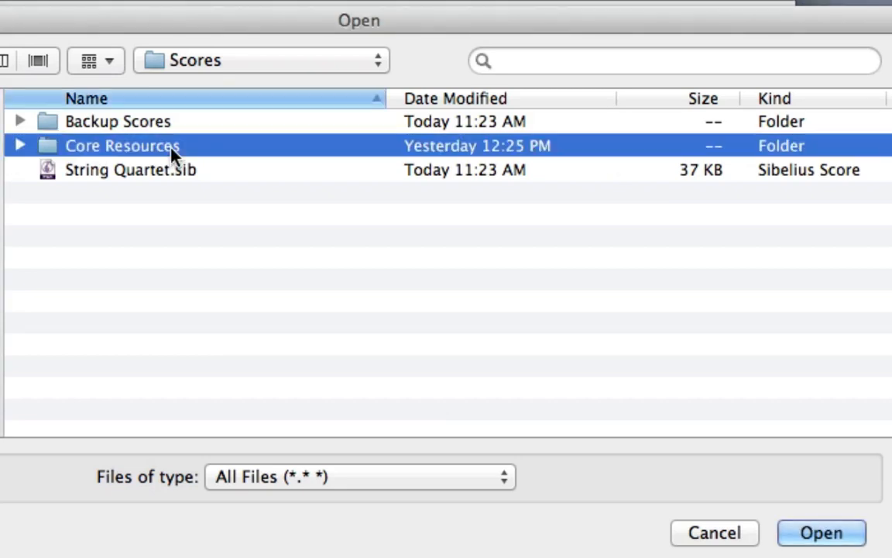
double_click(176, 151)
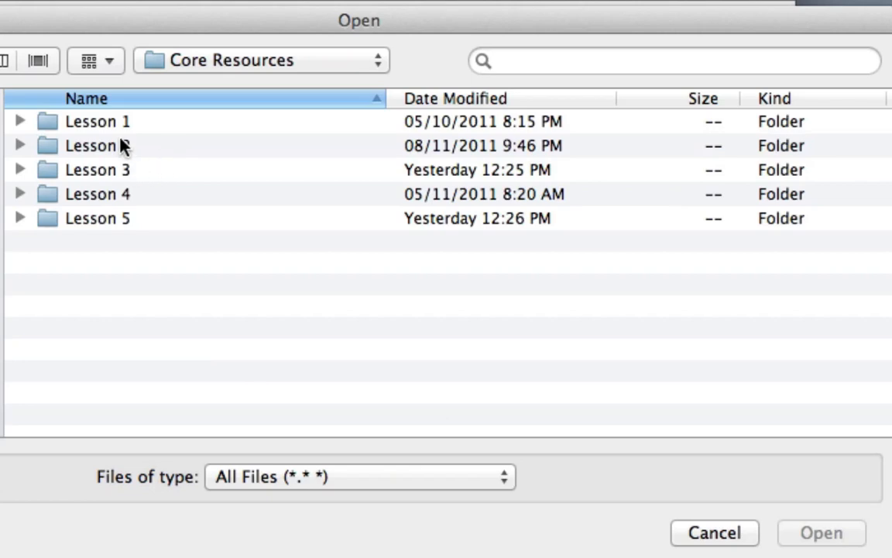
click(130, 150)
double_click(137, 150)
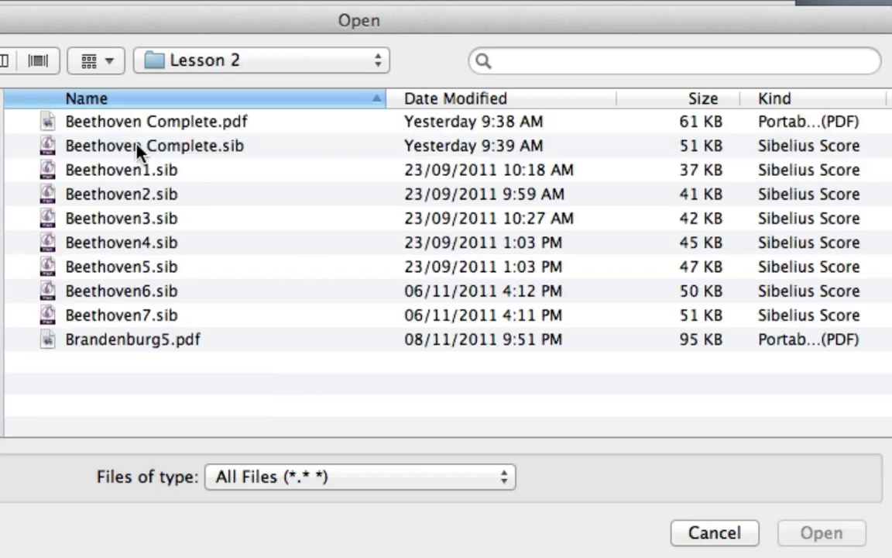
click(127, 193)
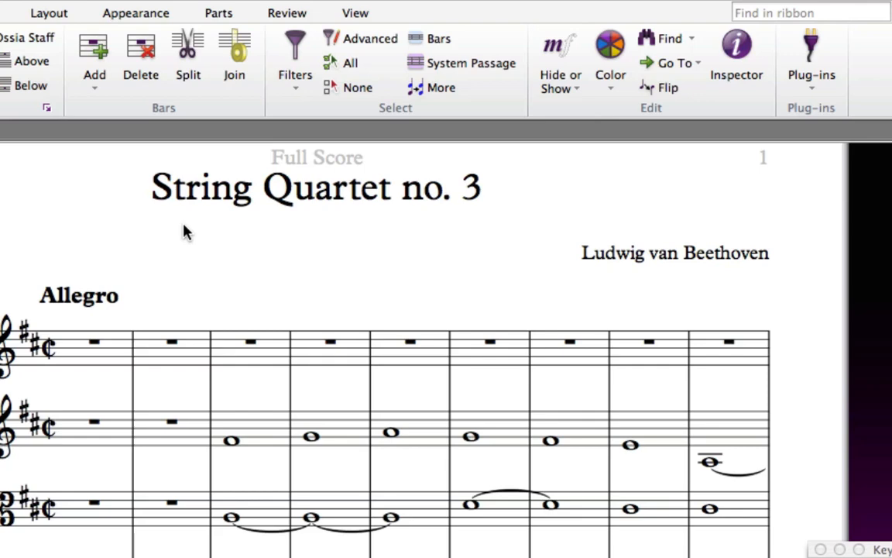
Show the Keyboard panel, undock it over the score, and shrink it to its smallest size.
click(357, 17)
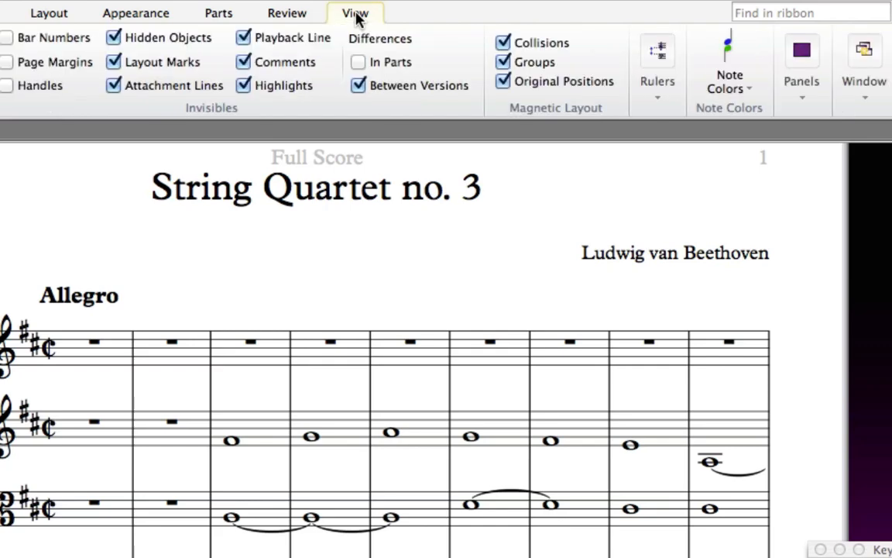
click(808, 64)
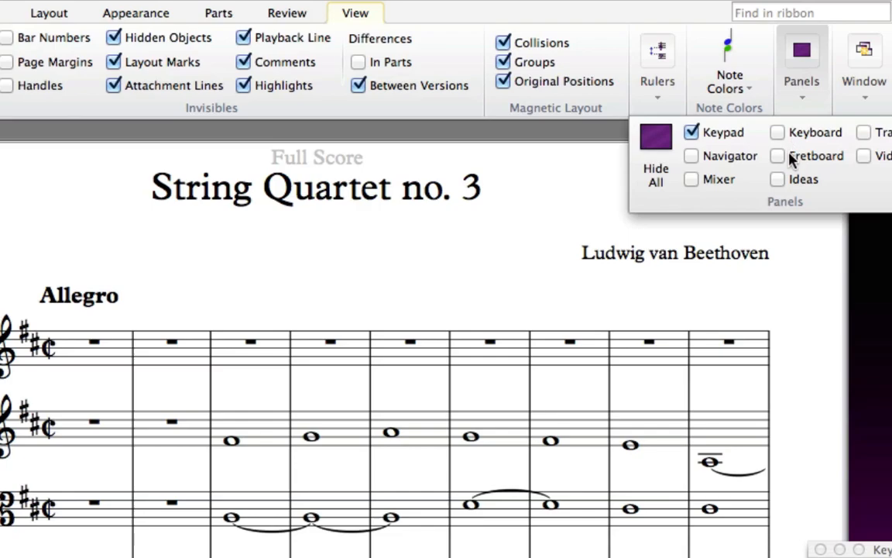
click(800, 132)
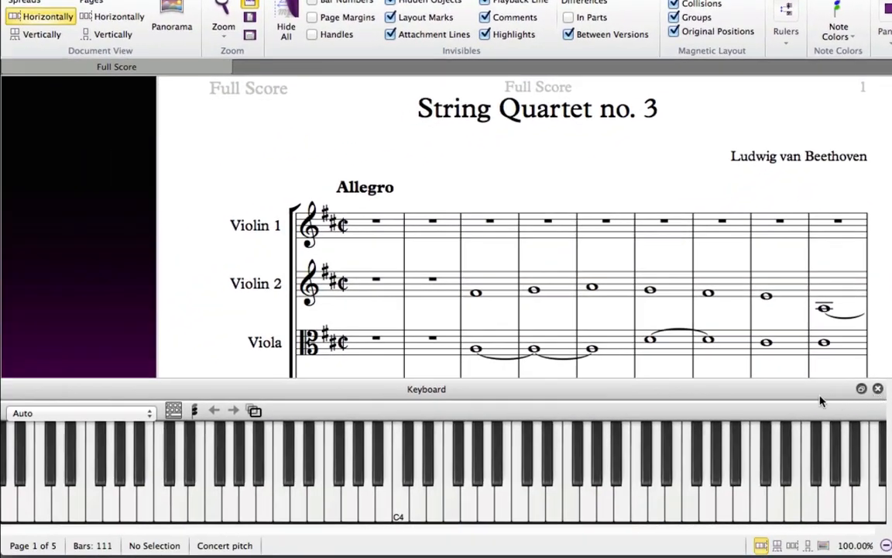
drag(803, 348, 792, 264)
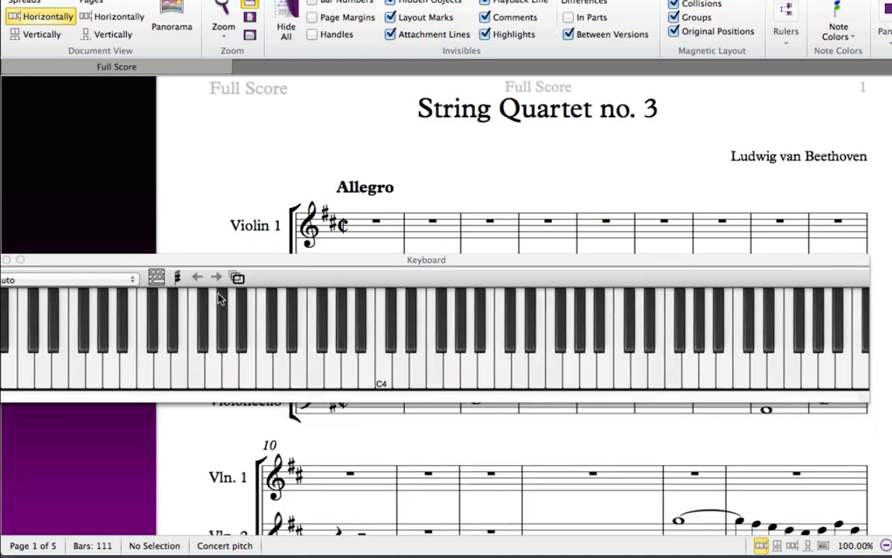
click(237, 277)
click(237, 277)
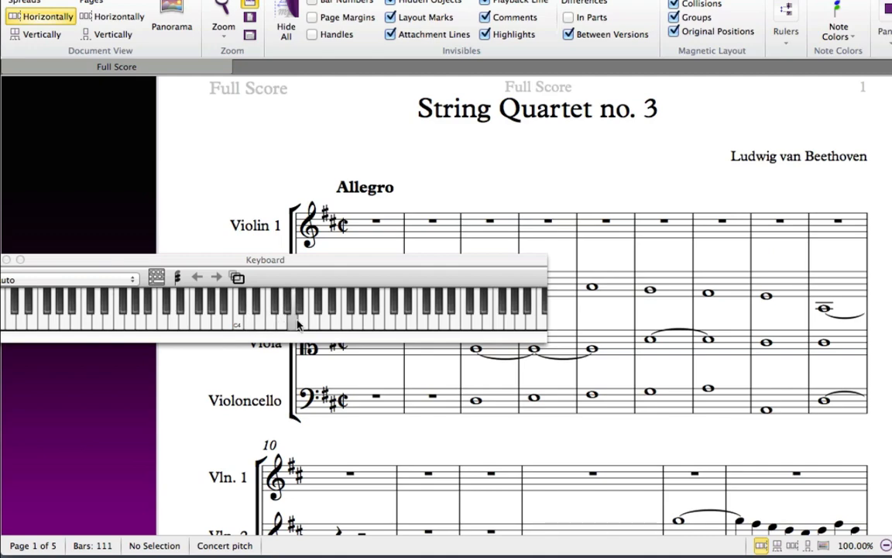
drag(274, 261, 403, 221)
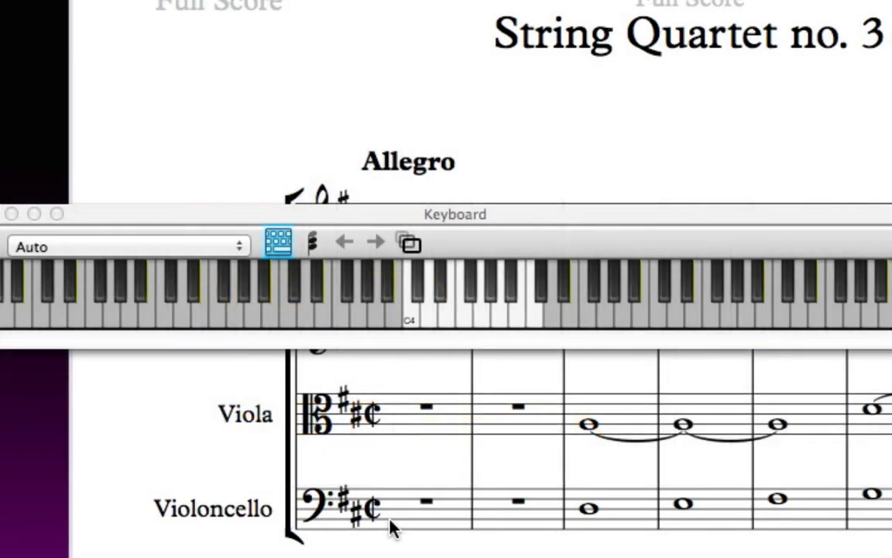
Try out notes on the on-screen piano using computer-keyboard input, shifting the active octave down and up.
key(s)
key(f)
key(h)
key(g)
key(j)
key(s)
key(z)
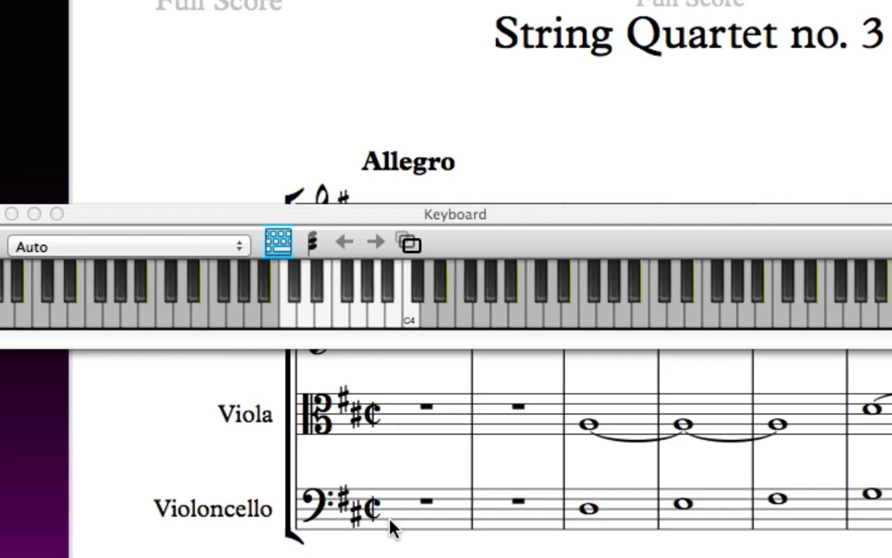
key(h)
key(g)
key(x)
key(x)
key(x)
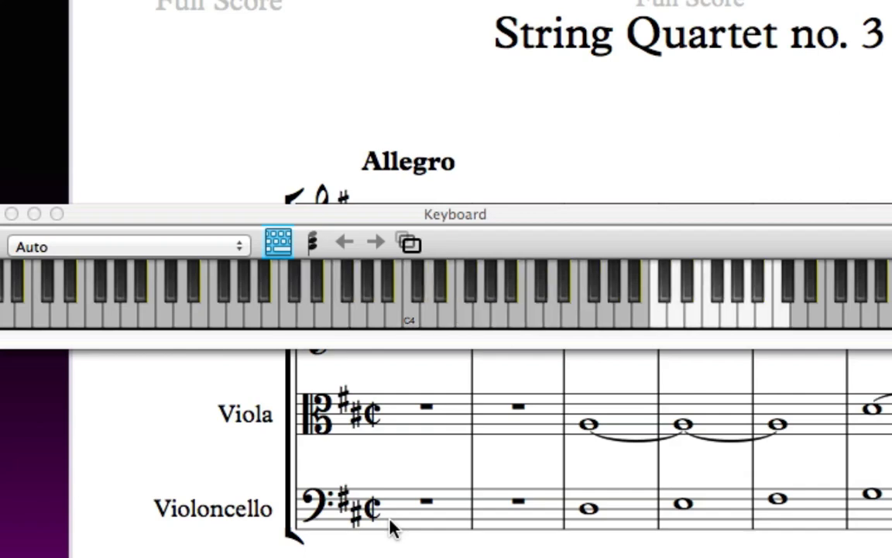
key(j)
key(h)
key(g)
key(x)
key(z)
key(z)
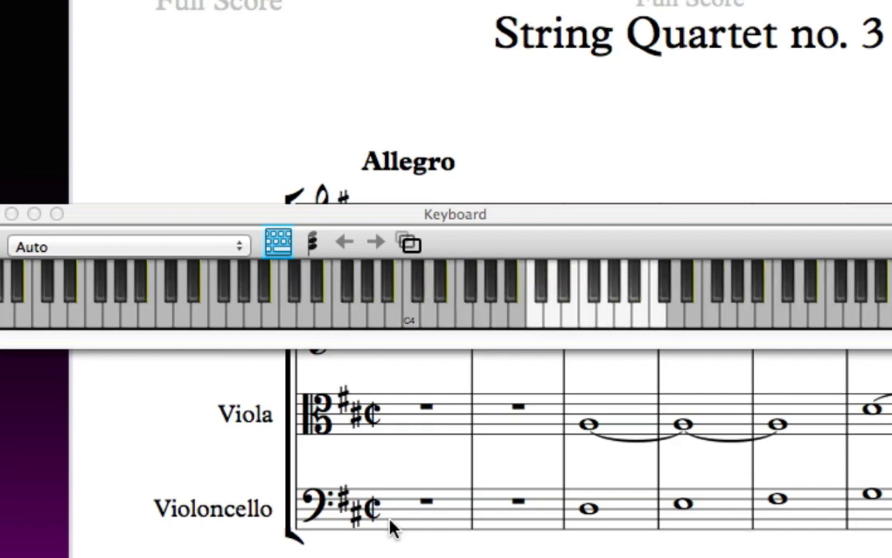
key(j)
key(h)
key(z)
key(d)
key(s)
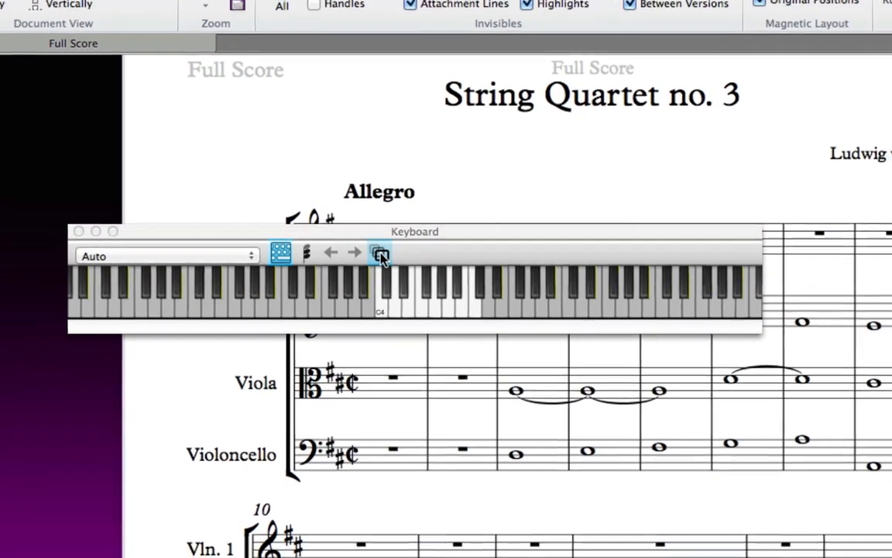
Enlarge the on-screen piano, turn off its computer-keyboard input, and close the Keyboard panel.
click(395, 249)
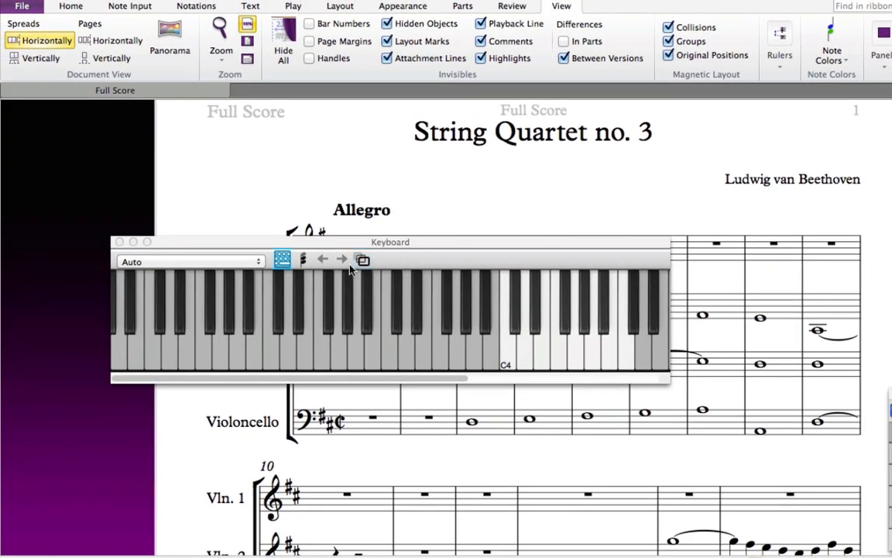
click(282, 259)
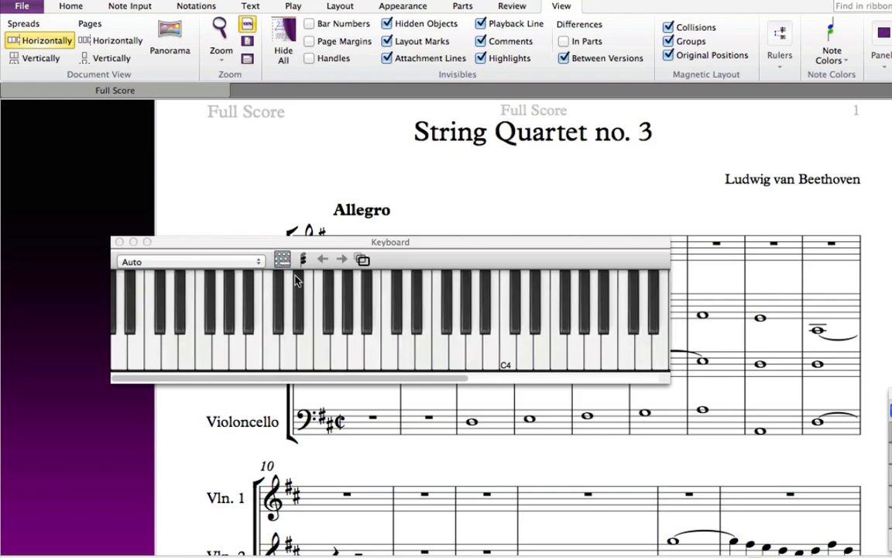
click(119, 242)
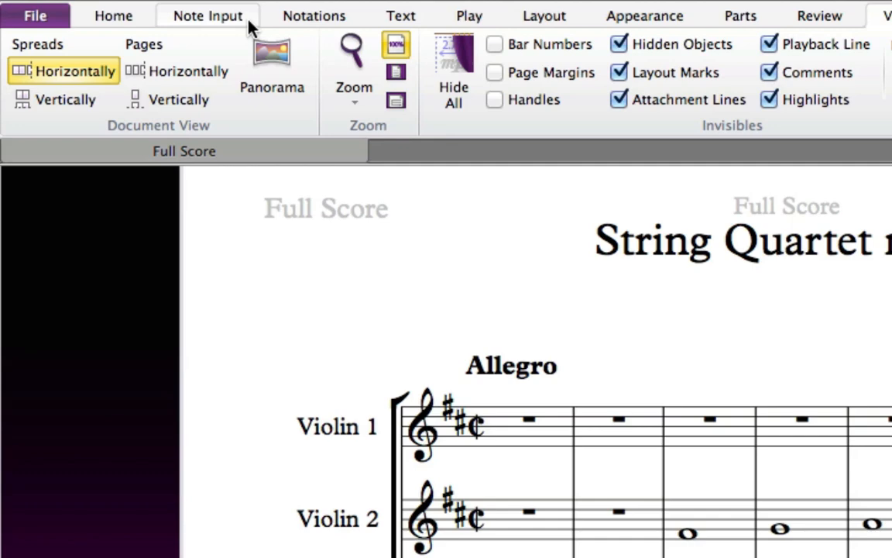
In the Flexi-time Options, keep flexibility of tempo at None (non rubato) and disable Record into multiple voices.
click(248, 21)
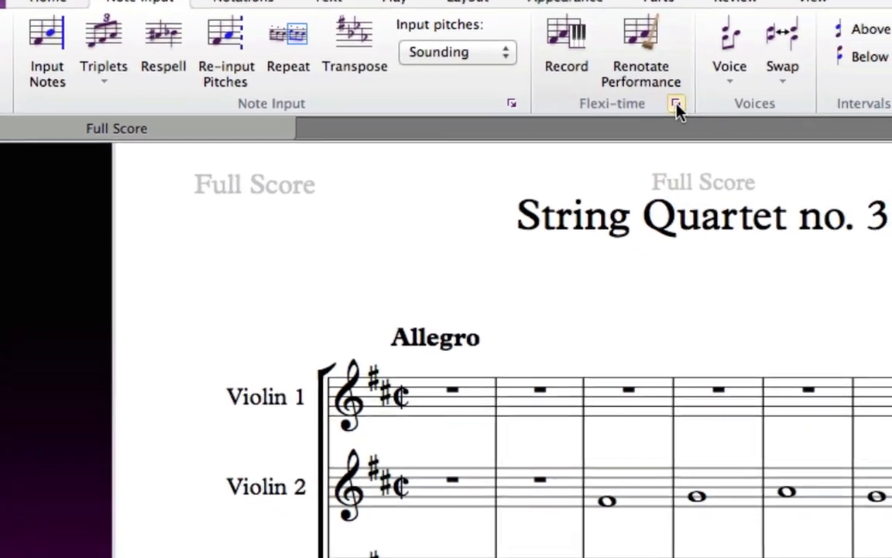
click(759, 127)
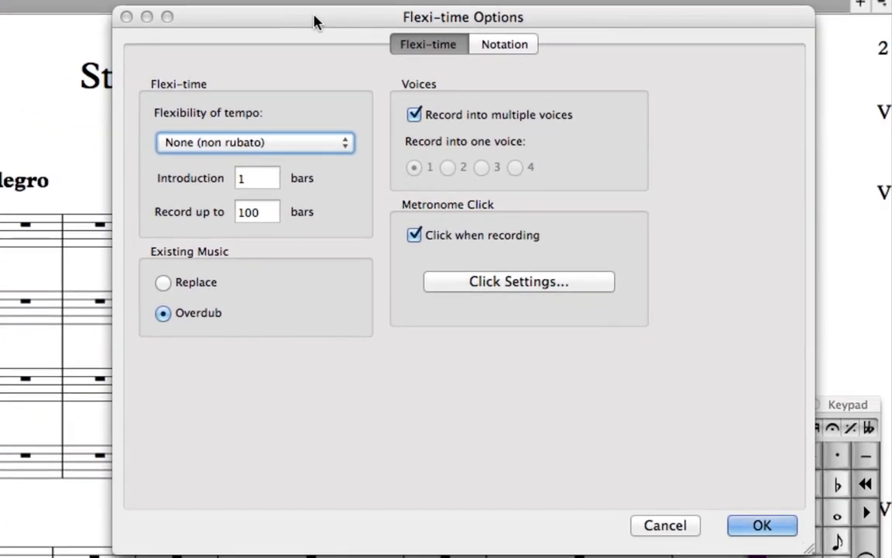
click(325, 149)
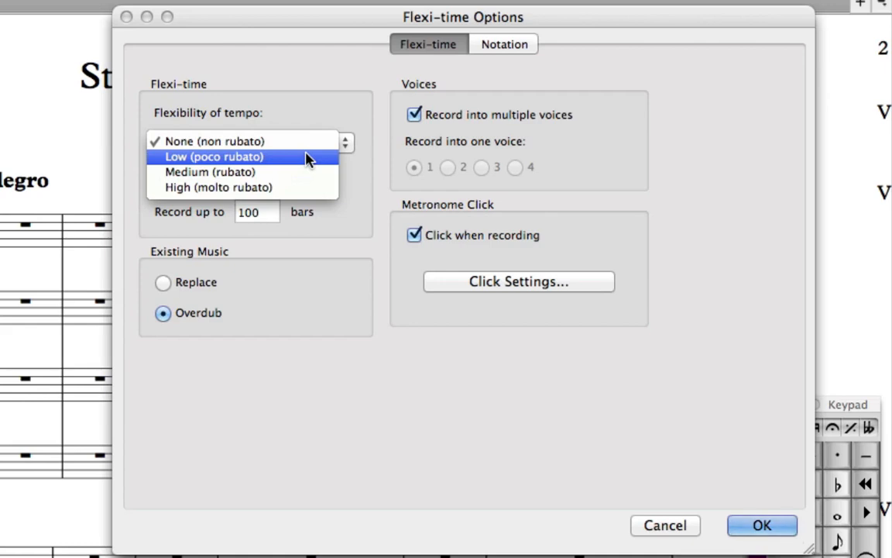
click(308, 143)
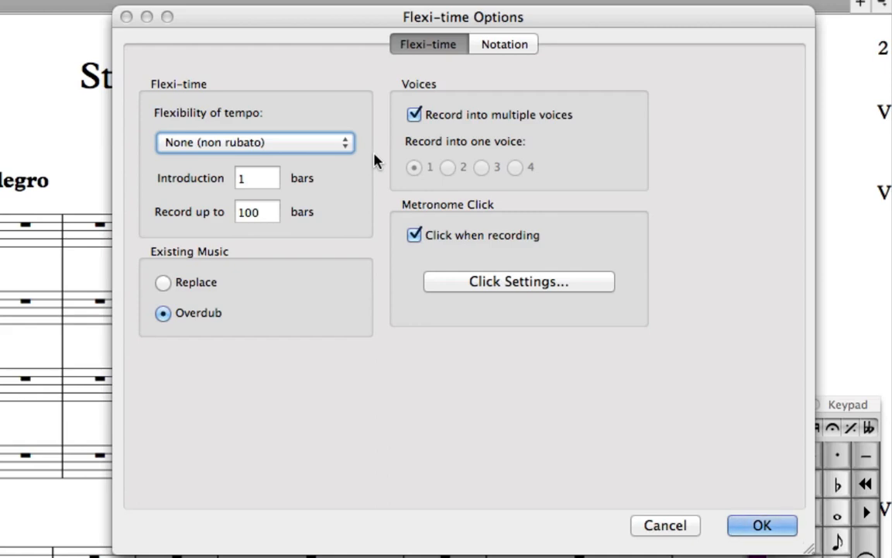
click(467, 115)
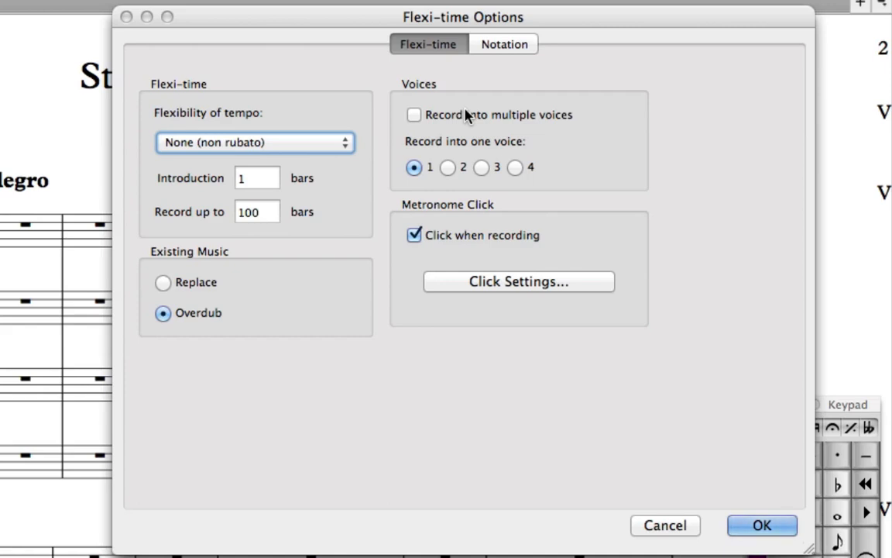
Set the Flexi-time notation's minimum duration to an eighth note and confirm the options.
click(525, 49)
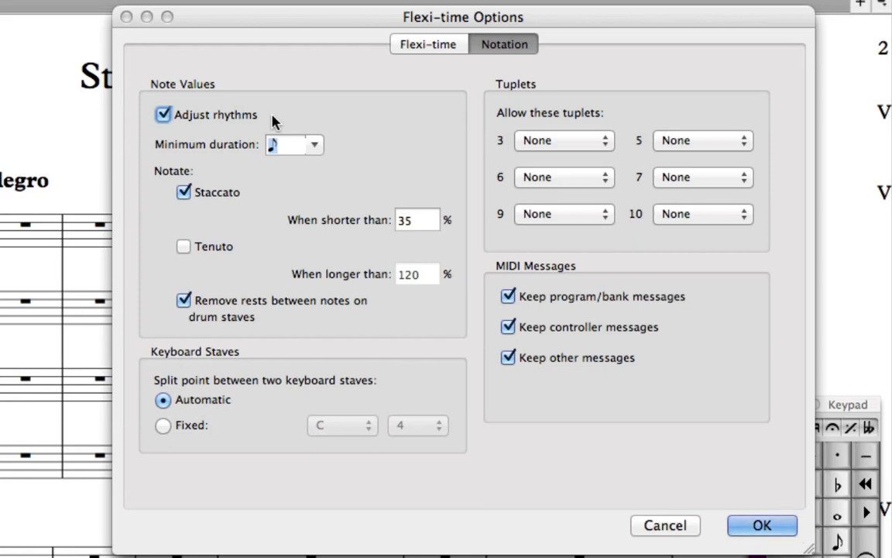
click(314, 146)
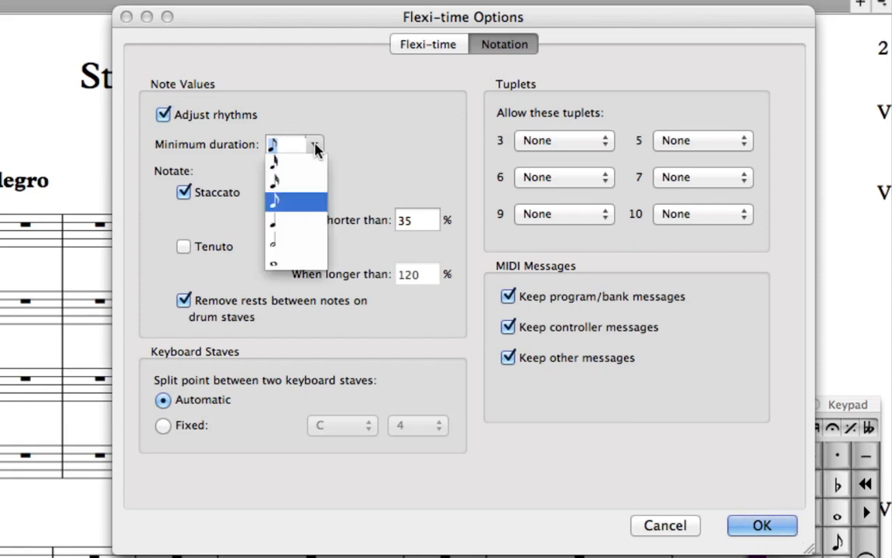
click(299, 206)
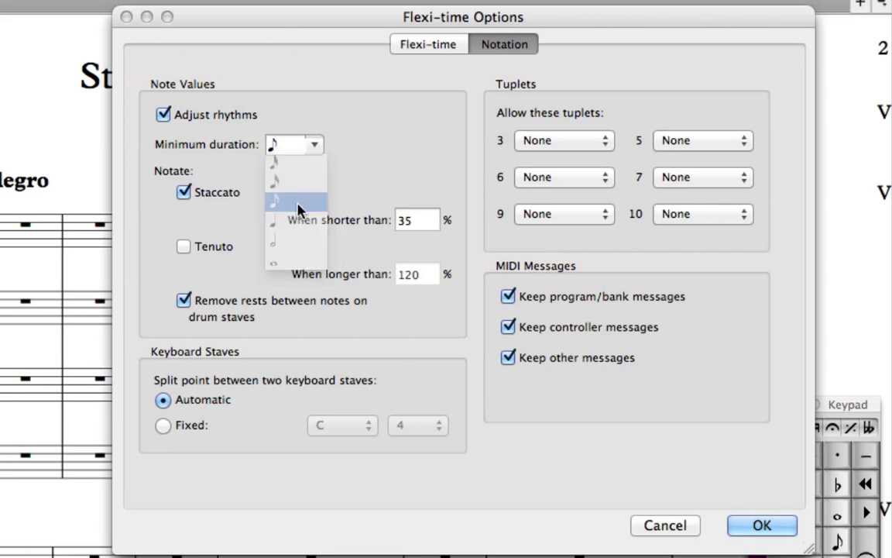
click(762, 527)
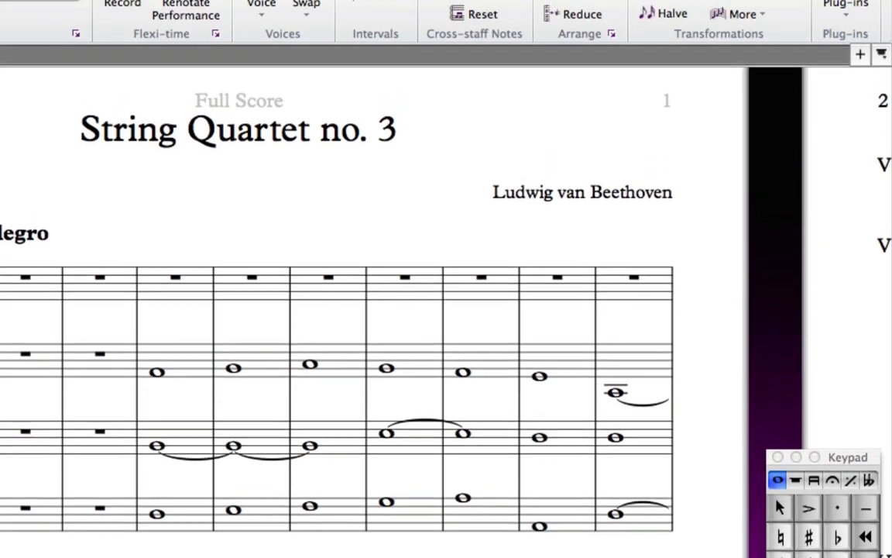
Show the Transport panel and place it over the upper part of the score.
click(333, 2)
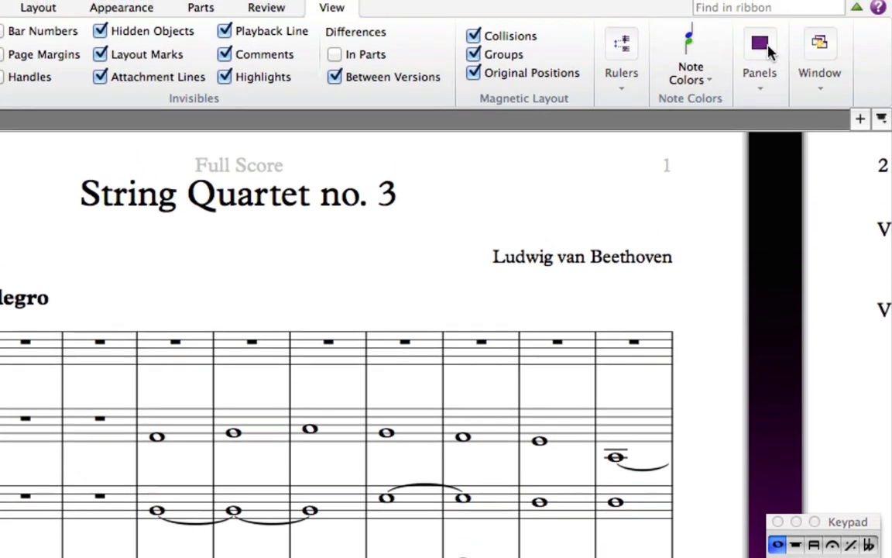
click(761, 43)
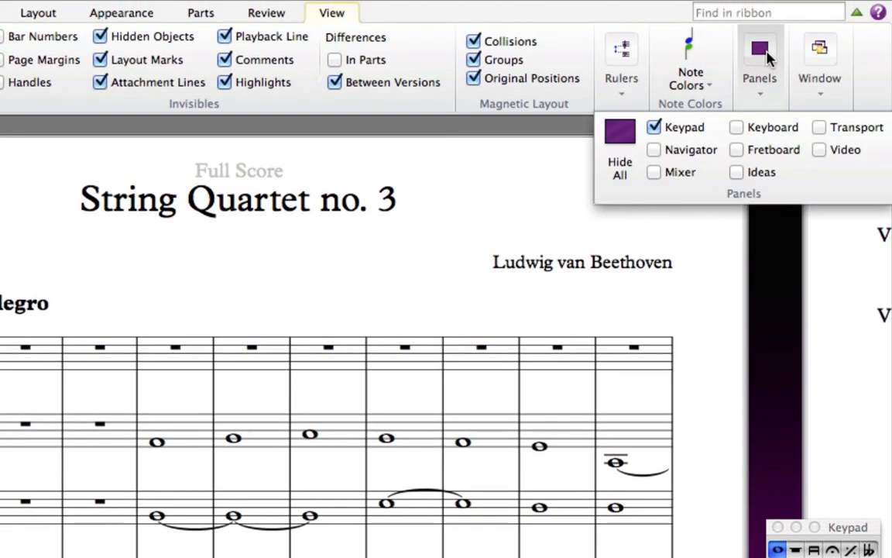
click(820, 128)
drag(803, 147, 786, 128)
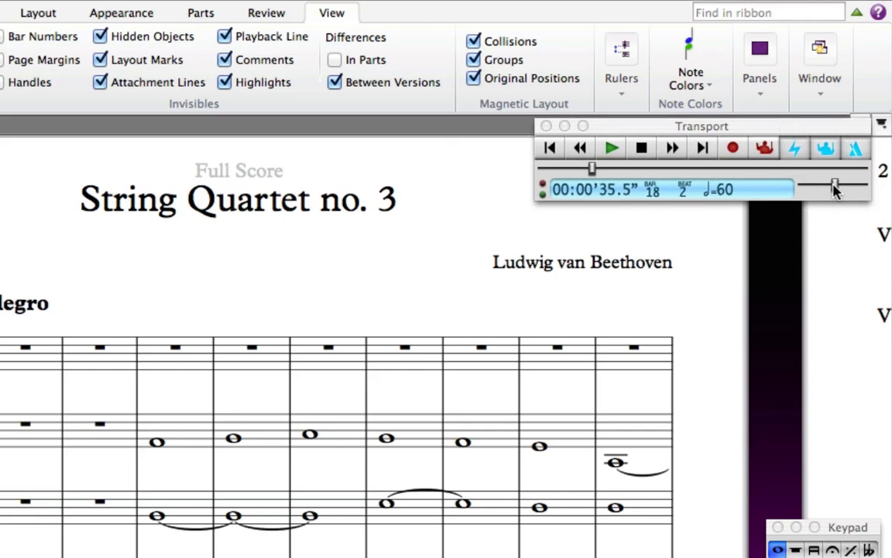
Lower the playback tempo to about 34 and select the first bar of the Violin 1 staff.
drag(835, 187, 825, 190)
drag(824, 189, 820, 186)
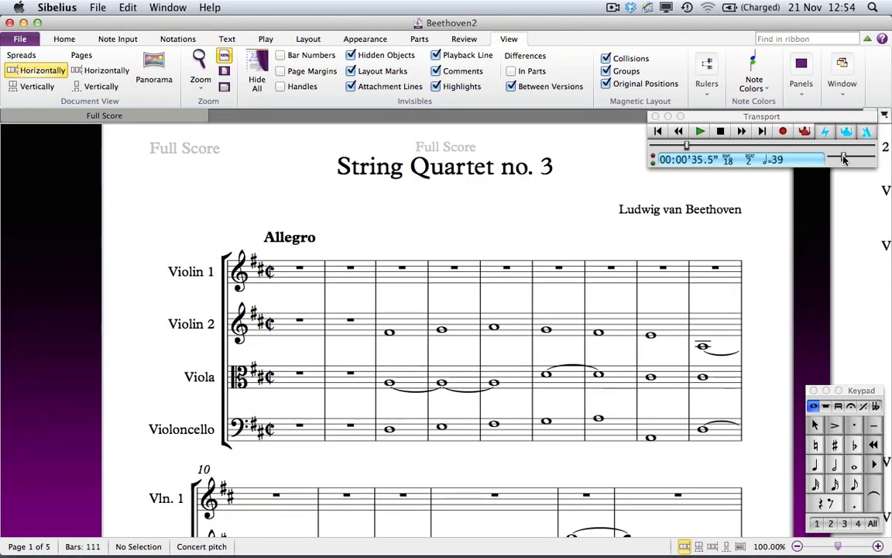
drag(844, 157, 841, 158)
drag(842, 155, 844, 155)
click(312, 279)
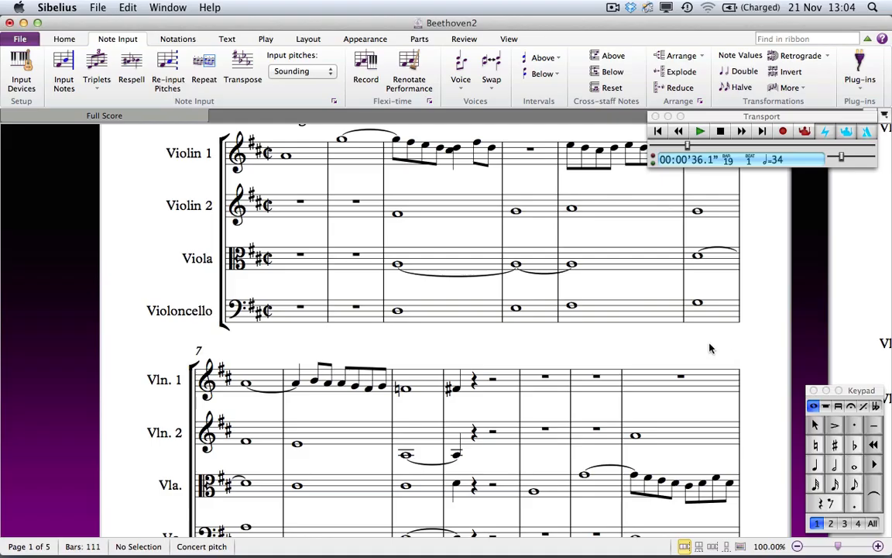
Examine the recorded Violin 1 part, selecting the upper note at bar 3, beat 2, and checking the following systems.
scroll(762, 309, up, 2)
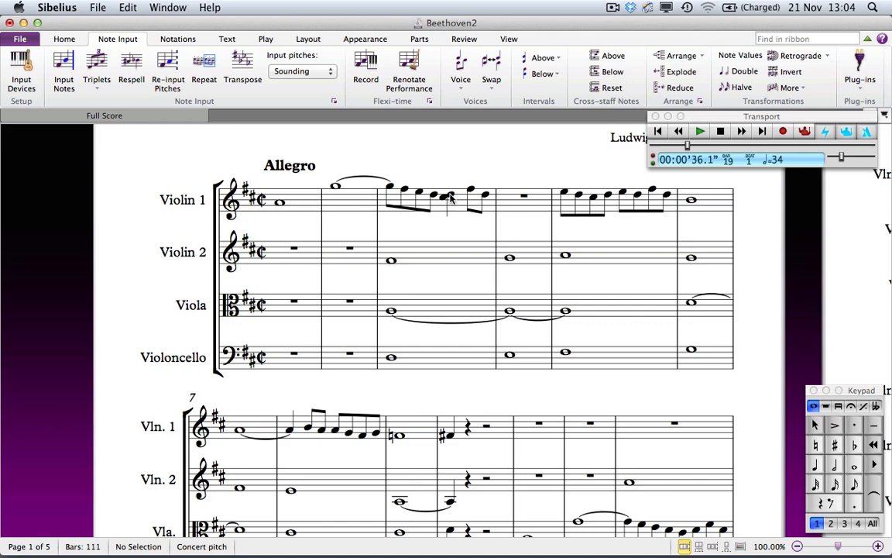
click(451, 198)
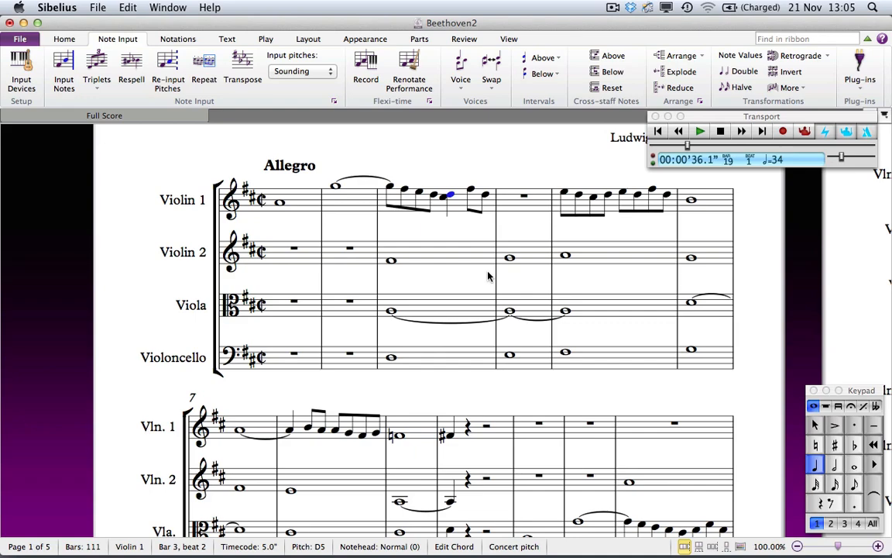
drag(579, 398, 597, 269)
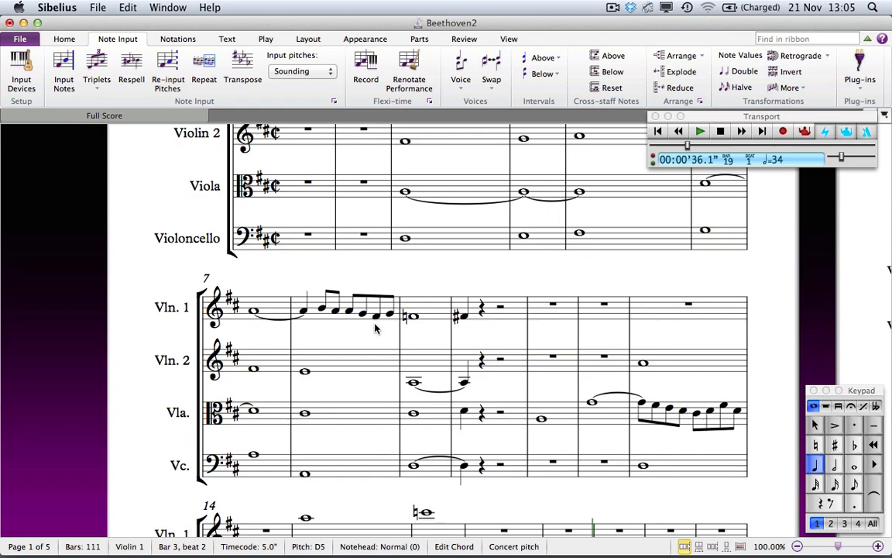
scroll(370, 335, down, 5)
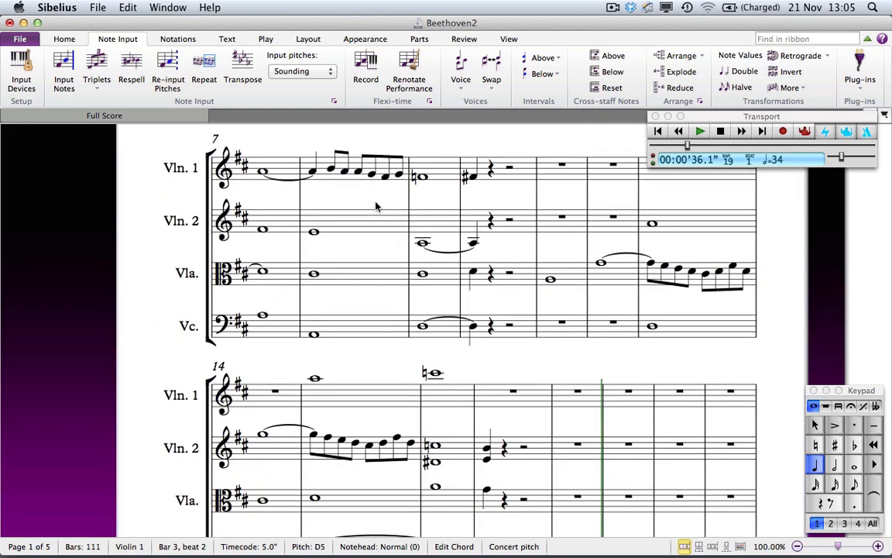
Select the first Violin 1 note of bar 8 and move the selection note by note to the whole note in bar 9.
drag(376, 206, 417, 447)
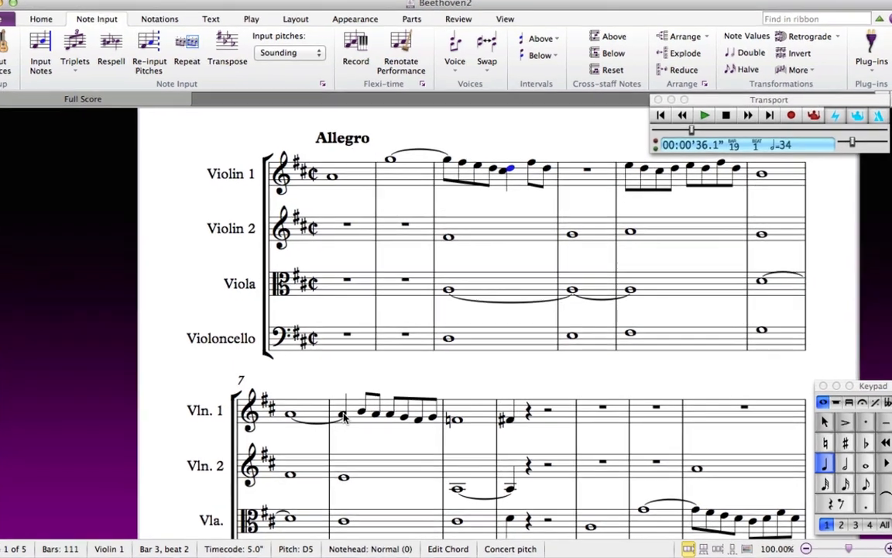
click(353, 419)
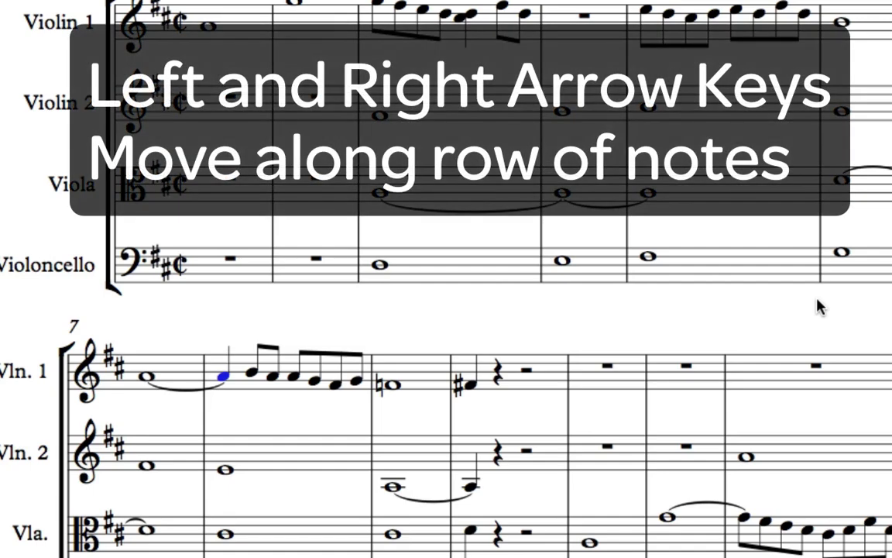
key(Right)
key(Right)
key(Right)
key(Right)
key(Right)
key(Right)
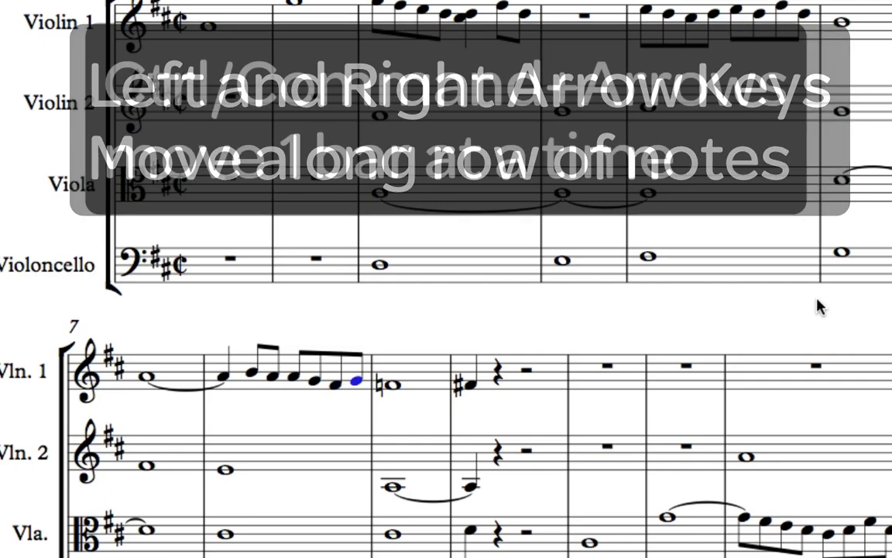
key(Right)
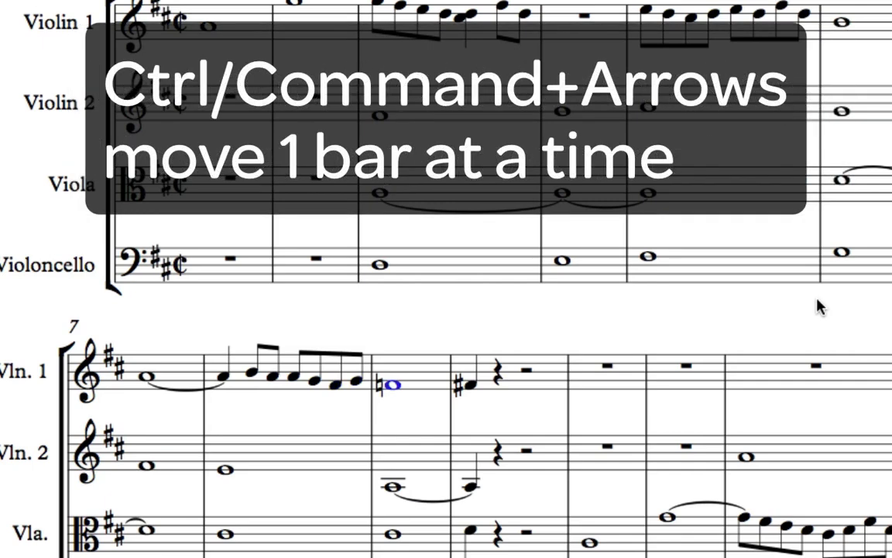
Move the selection back along the Violin 1 part, first by note and mostly bar by bar, to the first note of bar 3.
key(Left)
key(Left)
key(Left)
key(ctrl+Left)
key(ctrl+Left)
key(ctrl+Left)
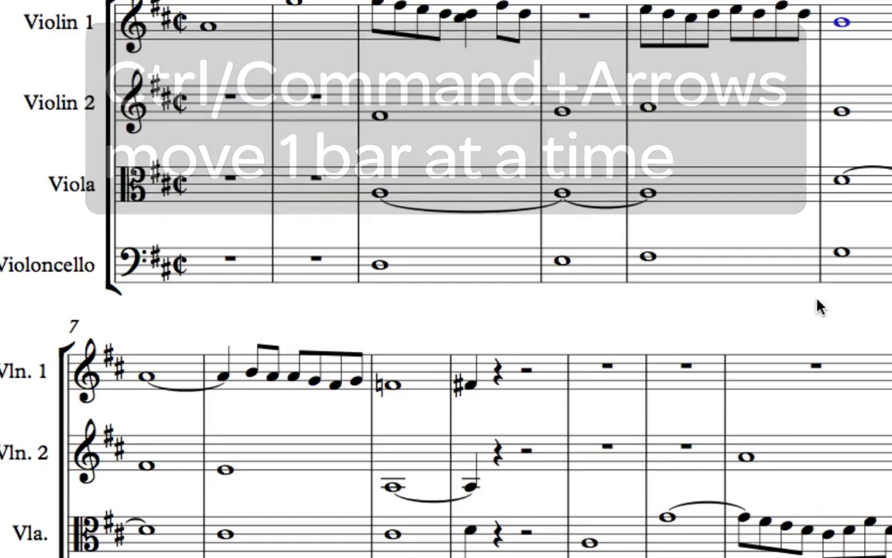
key(ctrl+Left)
key(ctrl+Left)
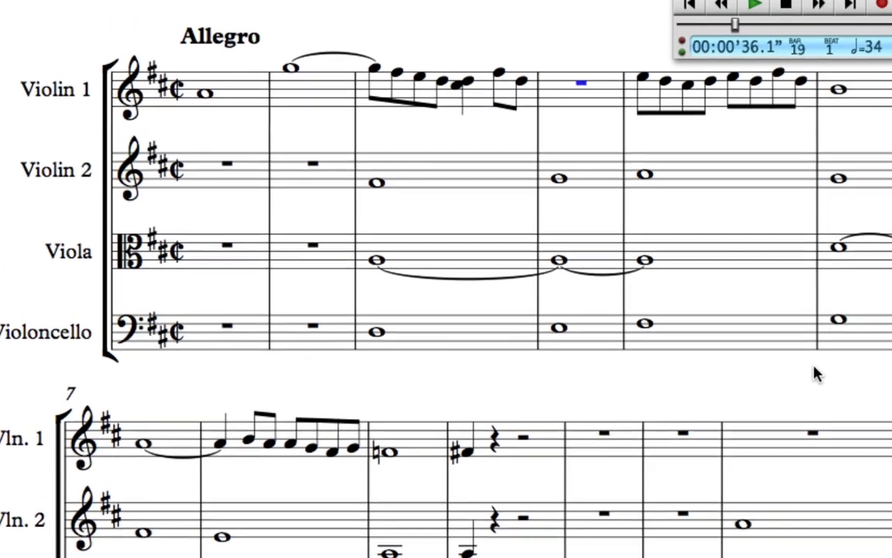
key(ctrl+Left)
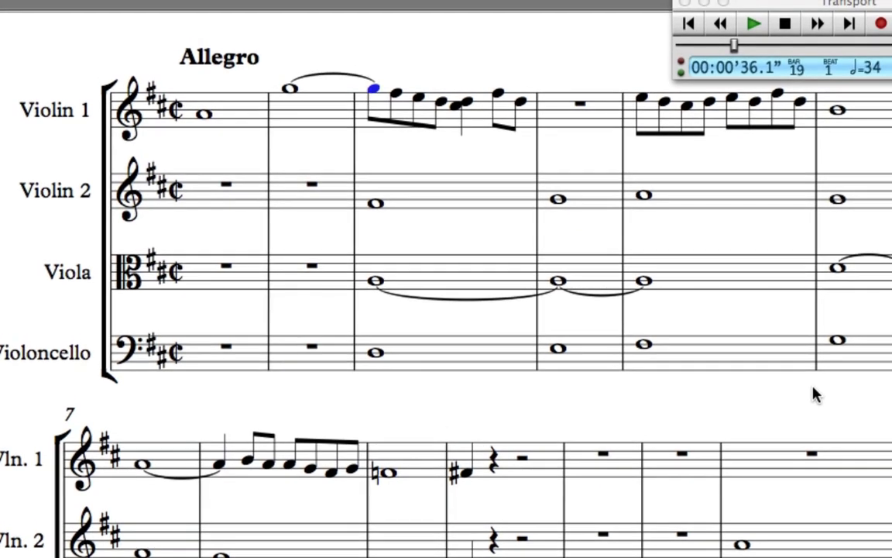
Lower the first Violin 1 note of bar 3 by three scale steps and raise it back by three.
key(Down)
key(Down)
key(Down)
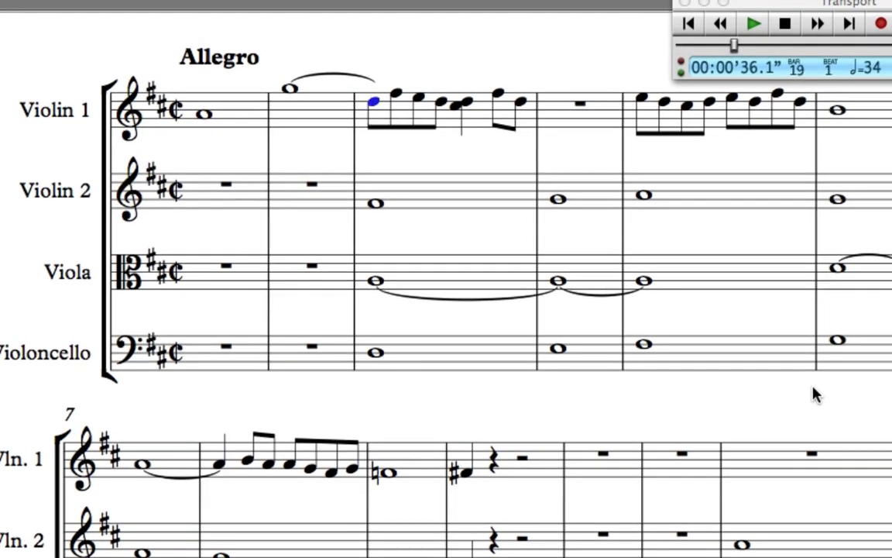
key(Up)
key(Up)
key(Up)
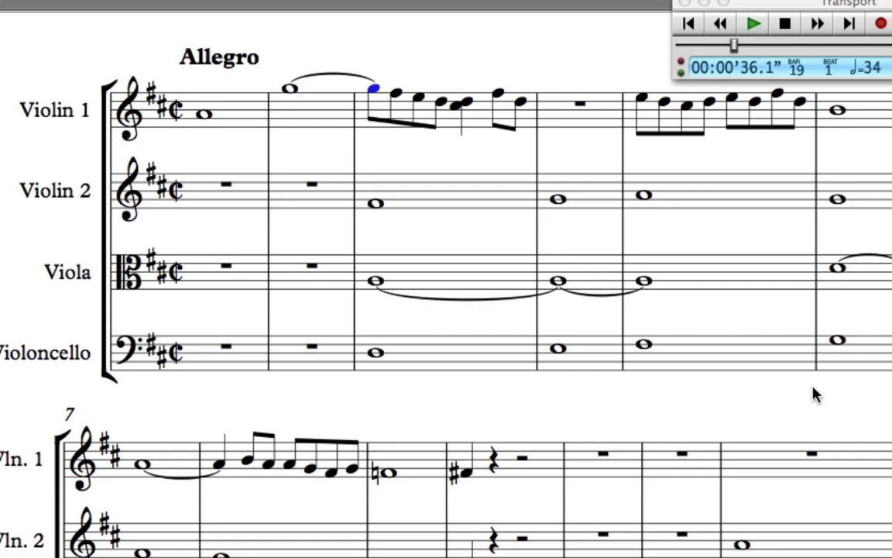
Move the selection along bar 3 of Violin 1 to its fourth eighth note.
key(Right)
key(Right)
key(Right)
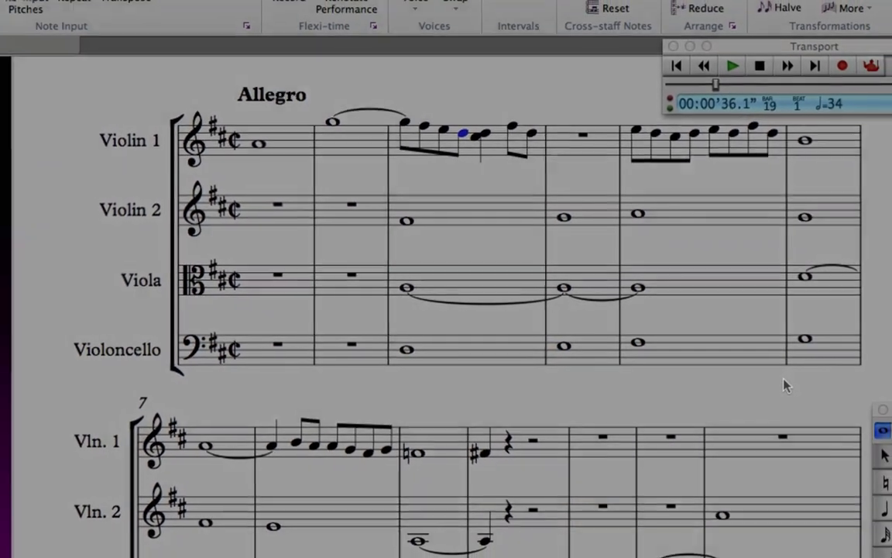